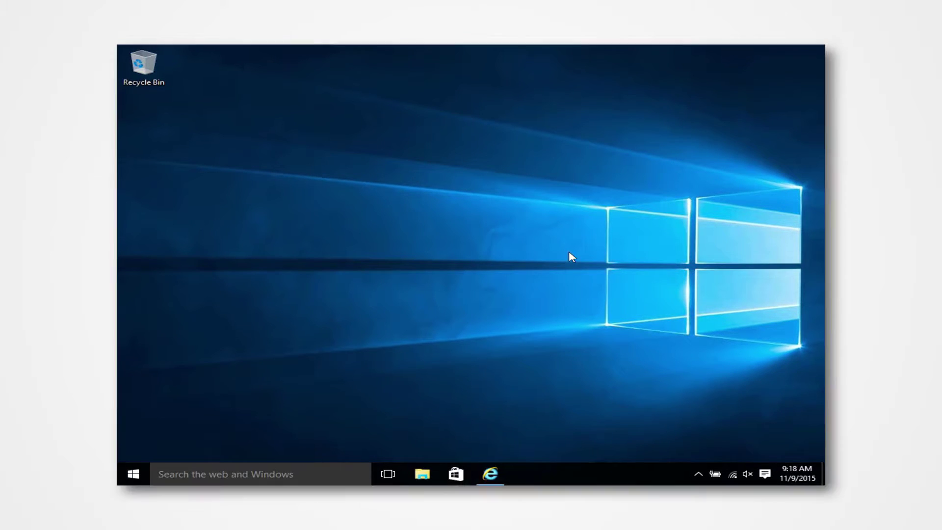
Check system information, then browse me-vis.com to the Photo Printing and Finishing printer list.
{"action": "key", "text": "super+Pause"}
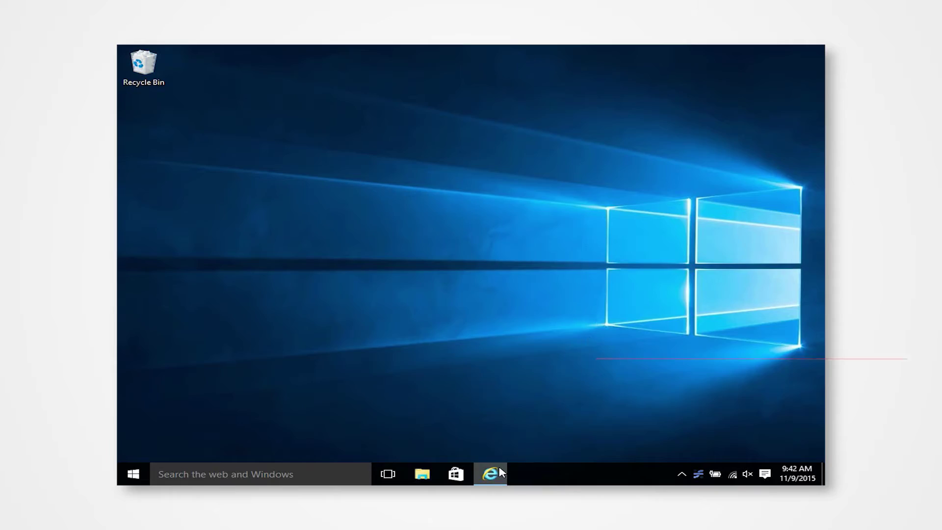
{"action": "left_click", "coordinate": [491, 473]}
{"action": "left_click", "coordinate": [322, 67]}
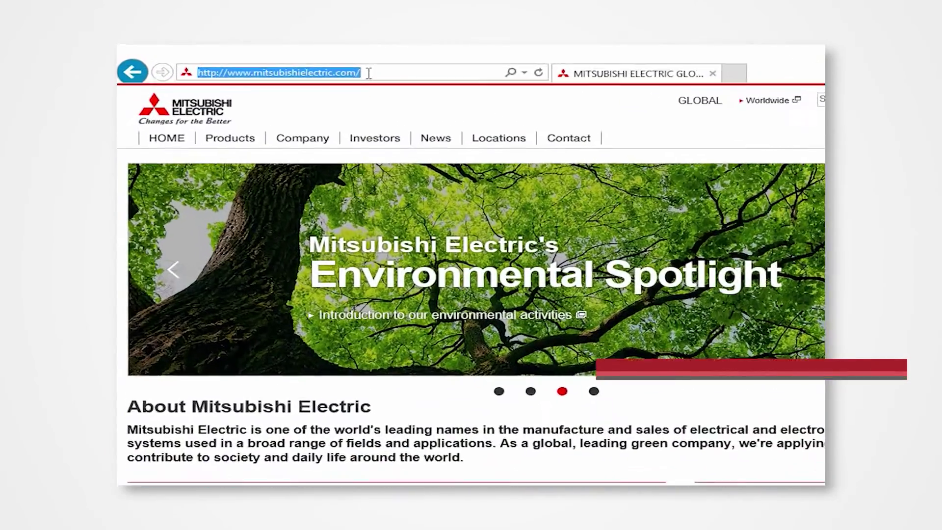
{"action": "type", "text": "me-vi"}
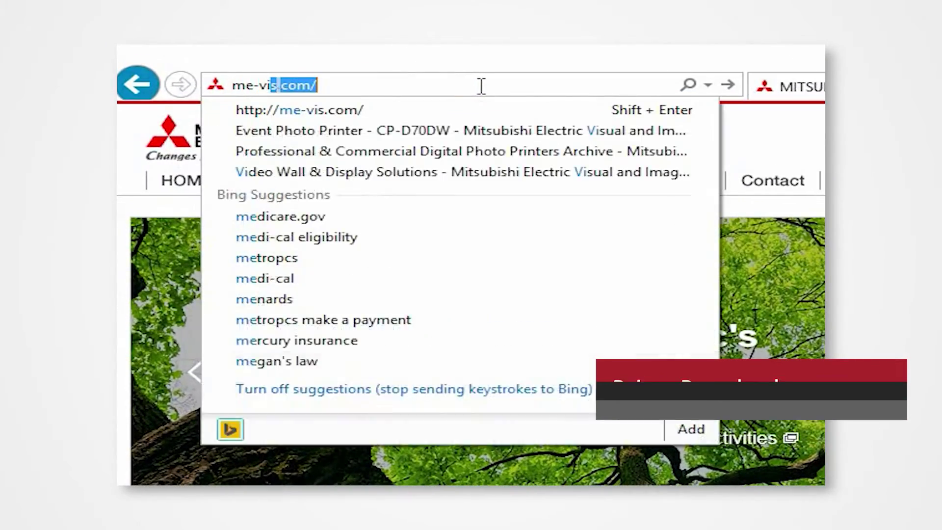
{"action": "type", "text": "s.com"}
{"action": "key", "text": "Return"}
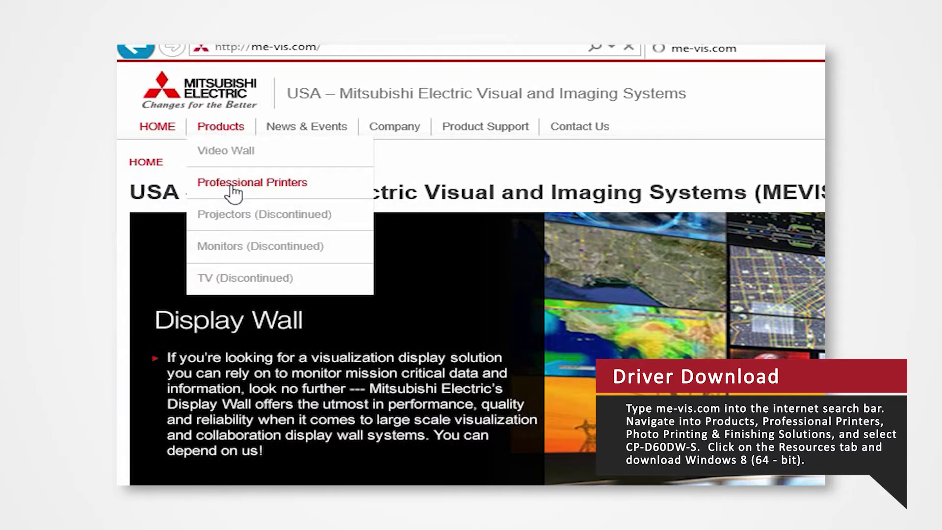
{"action": "left_click", "coordinate": [231, 187]}
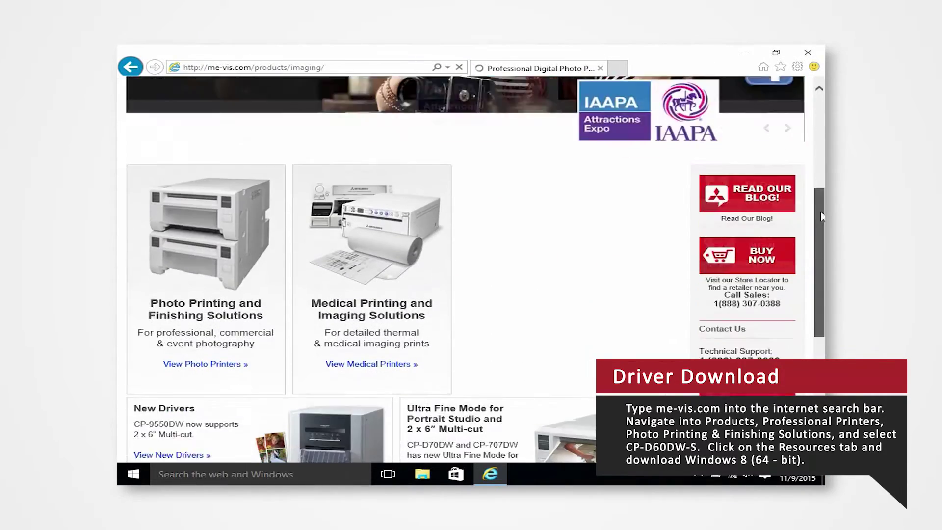
{"action": "left_click_drag", "start_coordinate": [823, 148], "coordinate": [823, 238]}
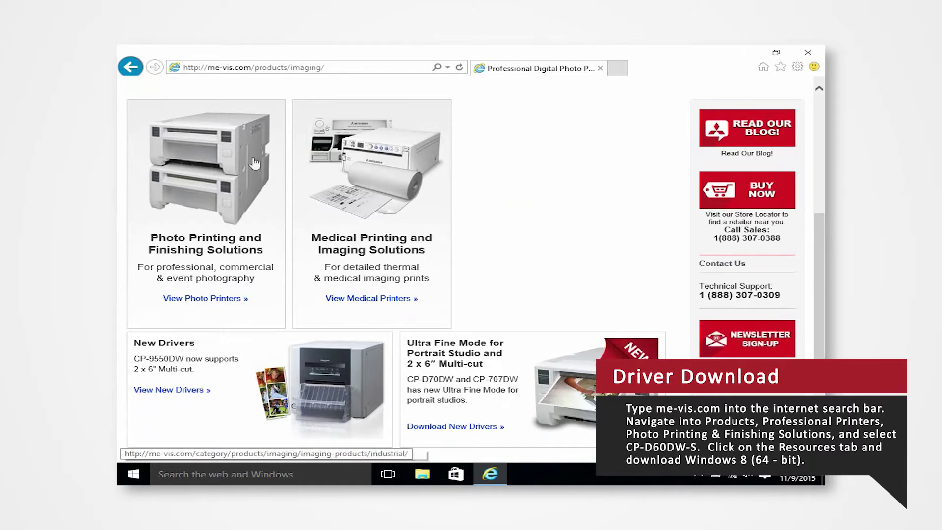
{"action": "left_click", "coordinate": [228, 161]}
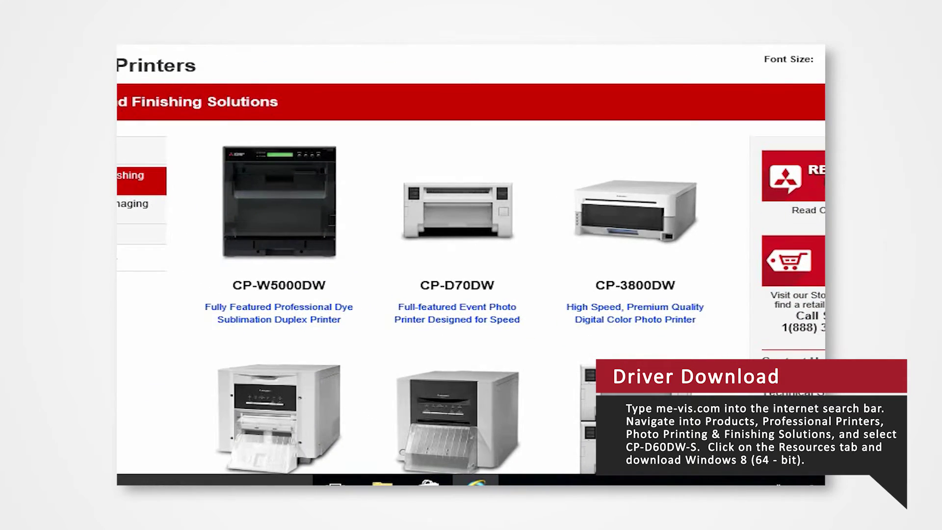
{"action": "scroll", "coordinate": [471, 258], "scroll_direction": "down", "scroll_amount": 2}
{"action": "scroll", "coordinate": [472, 258], "scroll_direction": "down", "scroll_amount": 2}
{"action": "scroll", "coordinate": [471, 257], "scroll_direction": "down", "scroll_amount": 2}
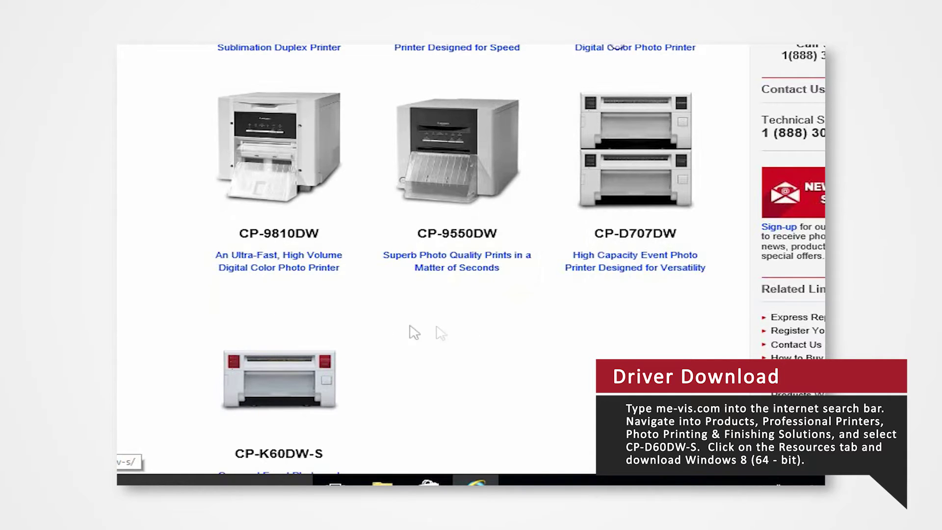
{"action": "scroll", "coordinate": [316, 368], "scroll_direction": "down", "scroll_amount": 2}
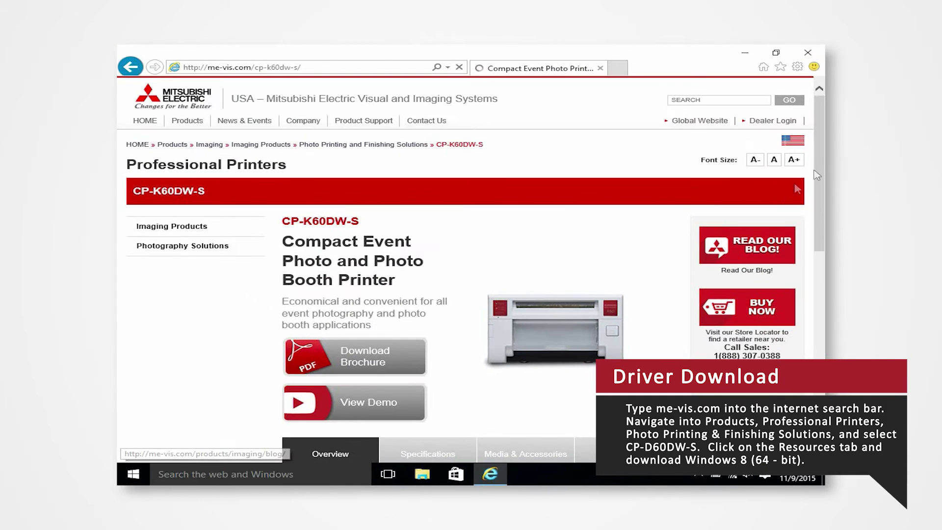
{"action": "left_click_drag", "start_coordinate": [818, 122], "coordinate": [824, 227]}
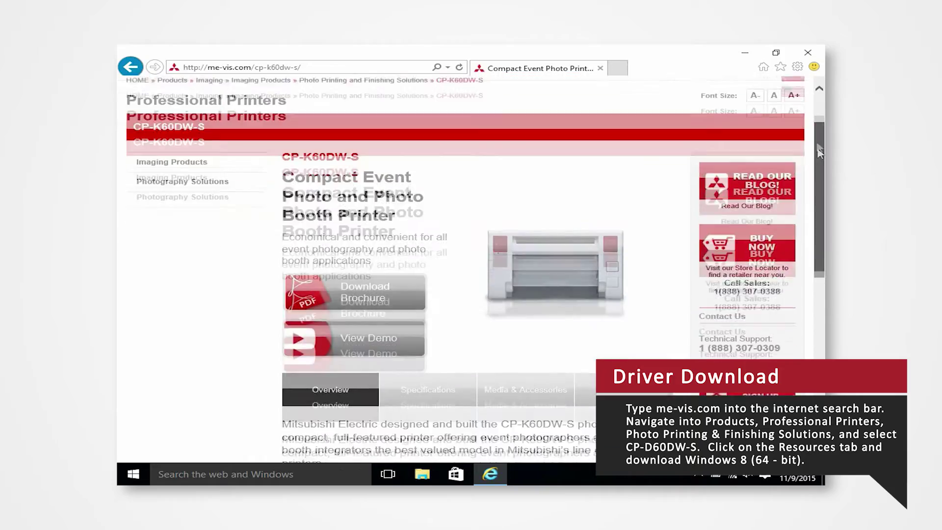
{"action": "left_click_drag", "start_coordinate": [824, 226], "coordinate": [822, 243]}
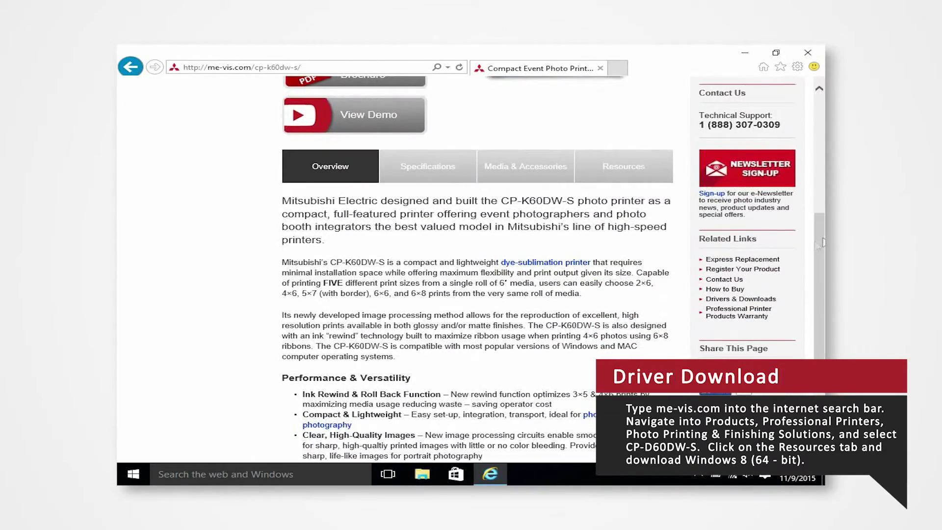
Show the Resources section of the CP-K60DW-S page with its Windows driver downloads.
{"action": "left_click", "coordinate": [602, 173]}
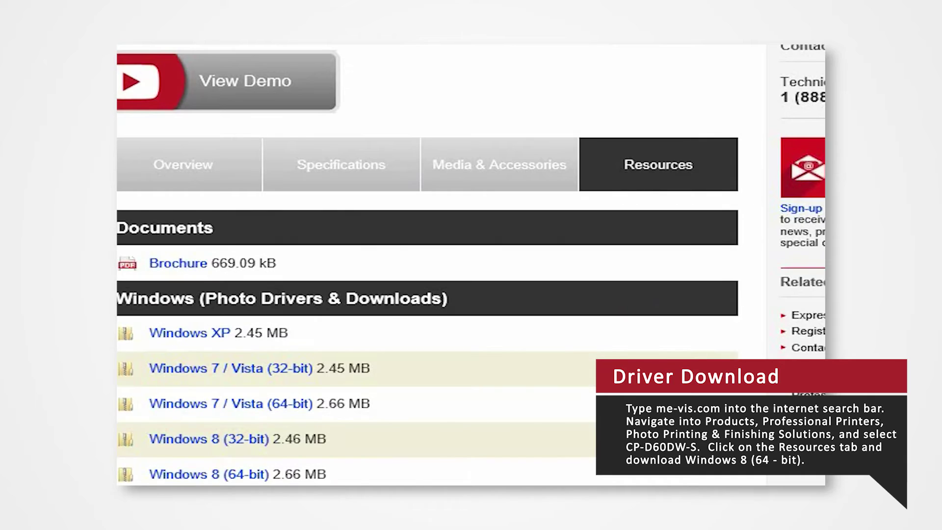
{"action": "scroll", "coordinate": [427, 266], "scroll_direction": "down", "scroll_amount": 3}
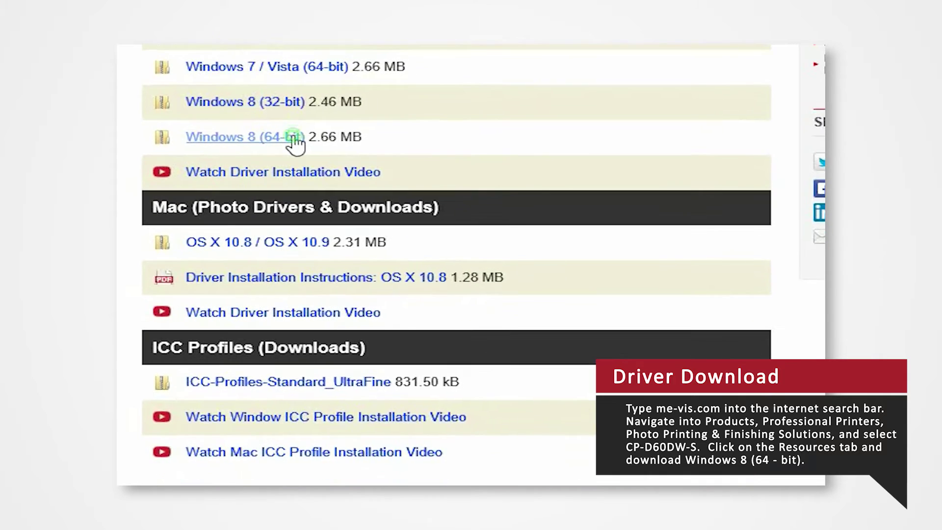
Save the Windows 8 (64-bit) driver CPS60V_x64_Ver100_S.zip to the Desktop.
{"action": "right_click", "coordinate": [296, 138]}
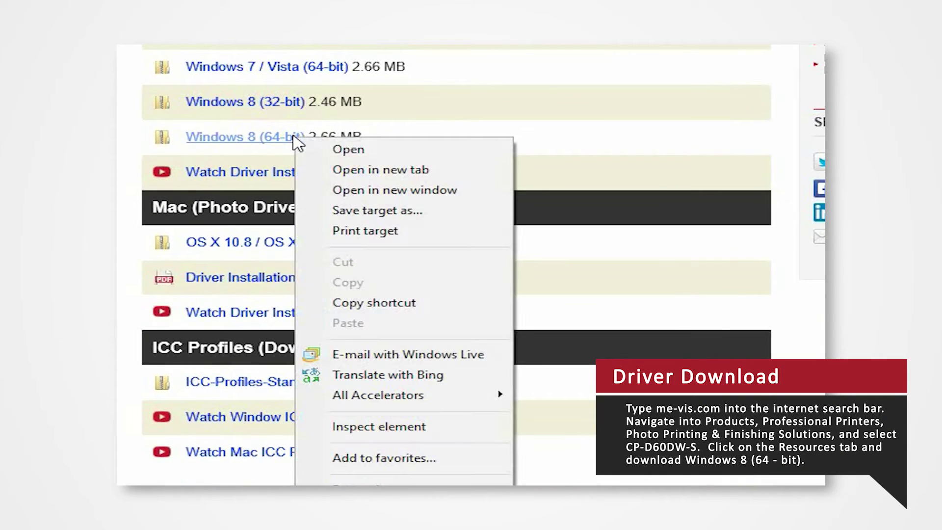
{"action": "left_click", "coordinate": [385, 214]}
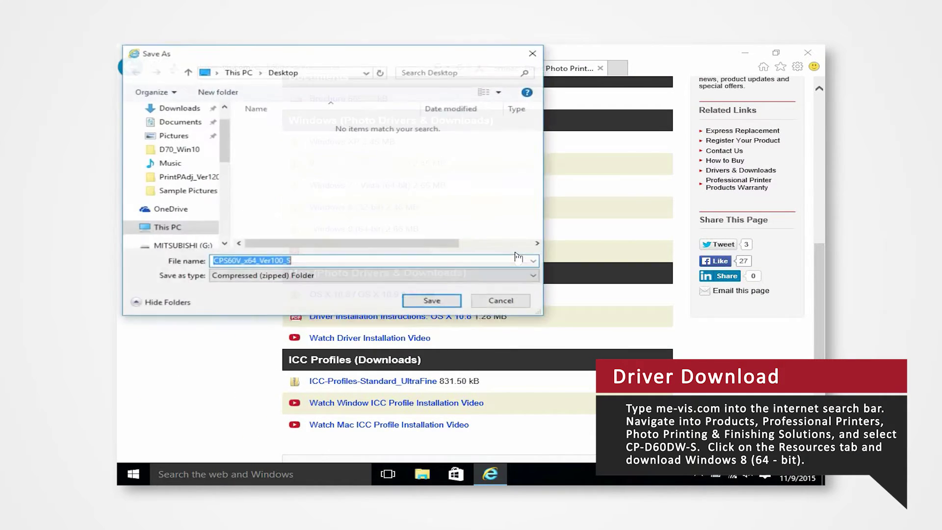
{"action": "scroll", "coordinate": [267, 206], "scroll_direction": "up", "scroll_amount": 1}
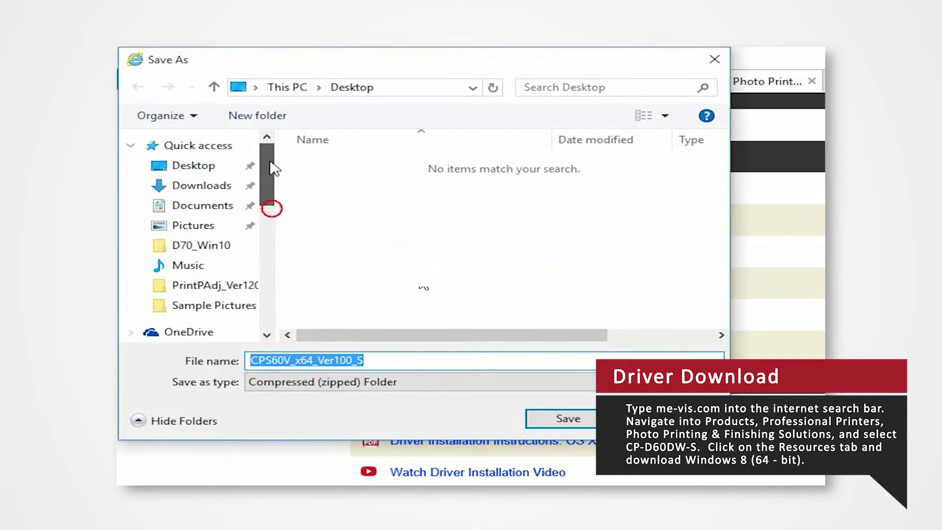
{"action": "left_click", "coordinate": [220, 170]}
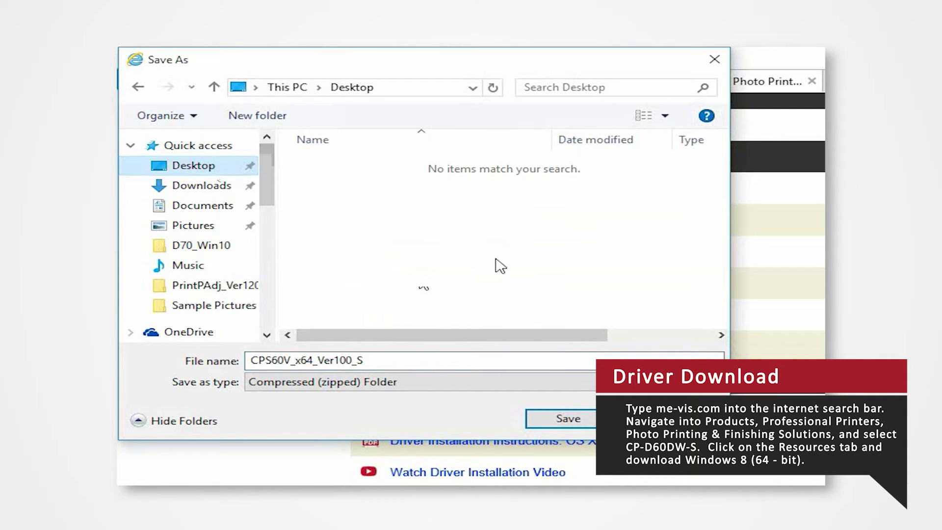
{"action": "left_click", "coordinate": [567, 420]}
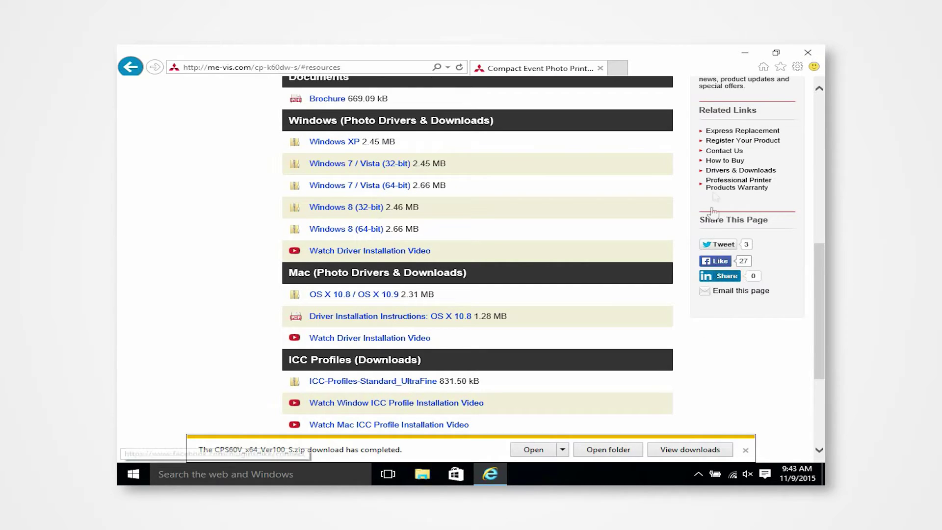
Minimize the browser and go to Settings' Update & security Recovery page.
{"action": "left_click", "coordinate": [746, 52]}
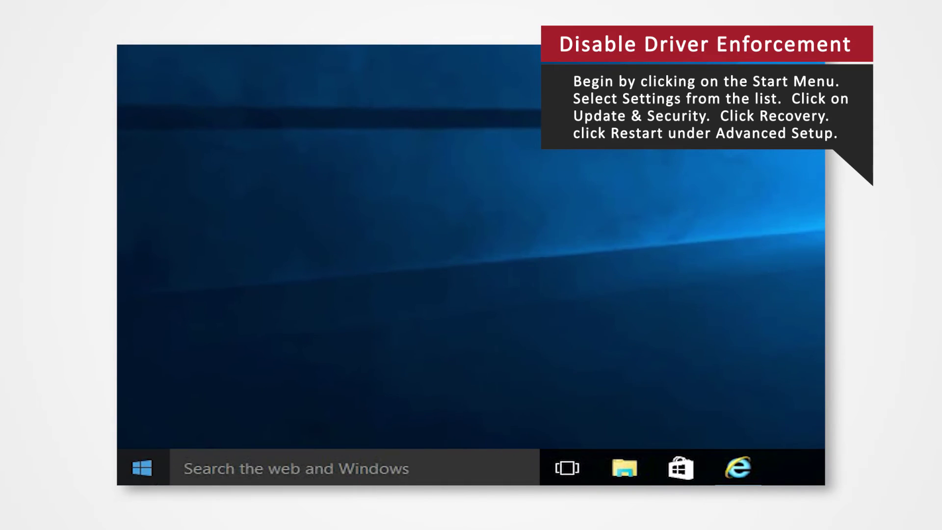
{"action": "left_click", "coordinate": [141, 469]}
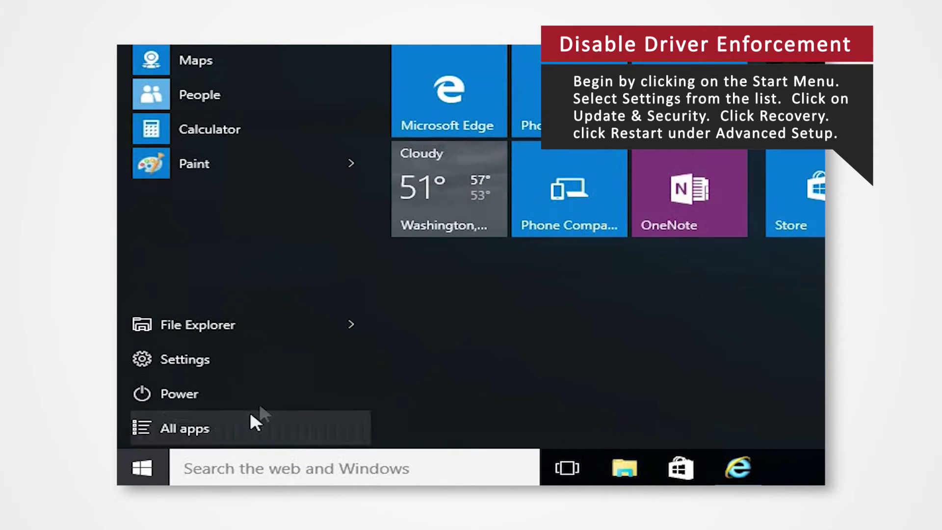
{"action": "left_click", "coordinate": [311, 365]}
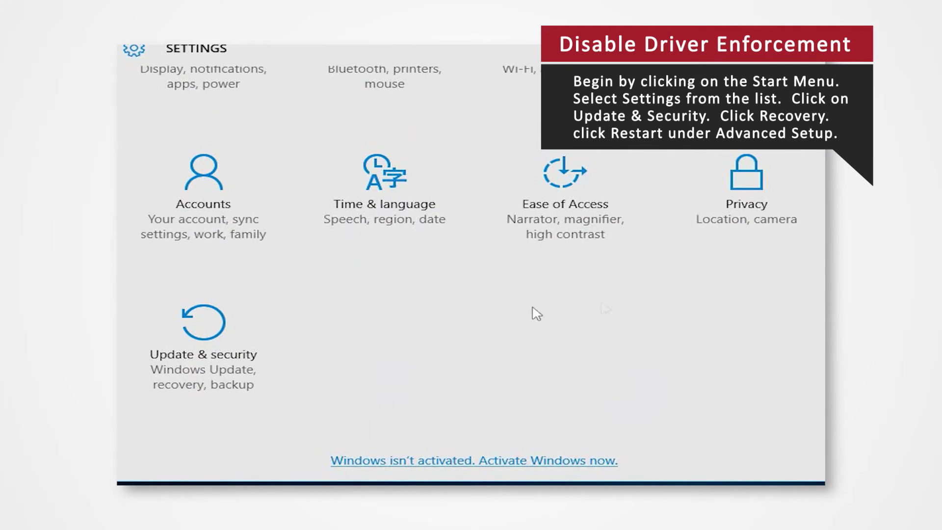
{"action": "left_click", "coordinate": [230, 325]}
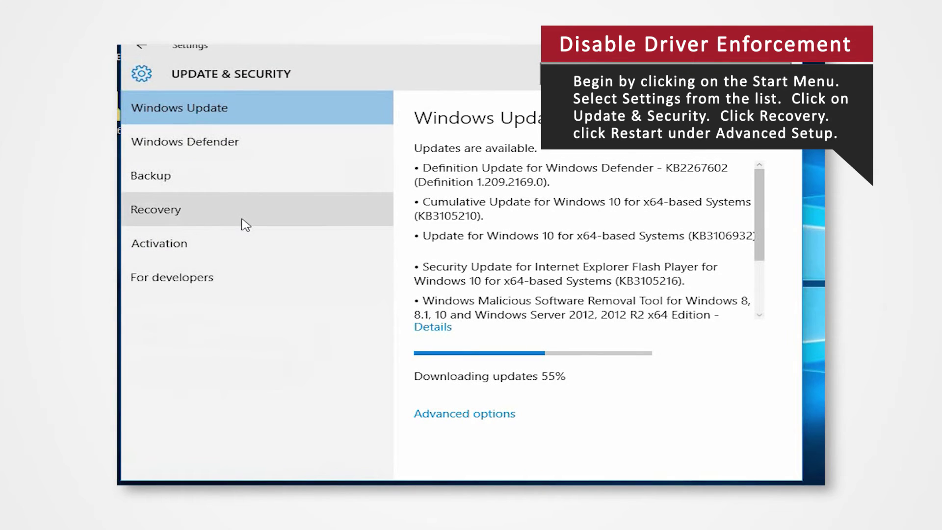
{"action": "left_click", "coordinate": [245, 225]}
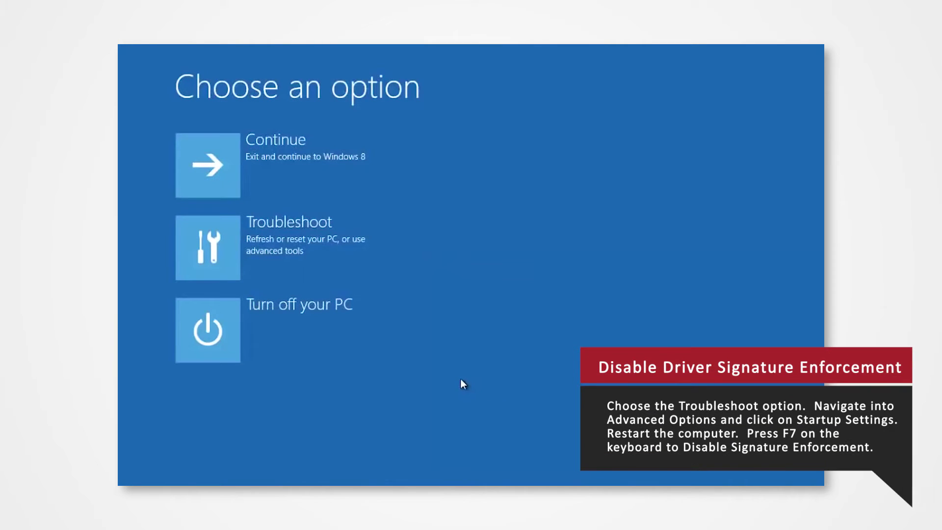
Restart through Troubleshoot into Startup Settings to disable driver signature enforcement.
{"action": "left_click", "coordinate": [281, 244]}
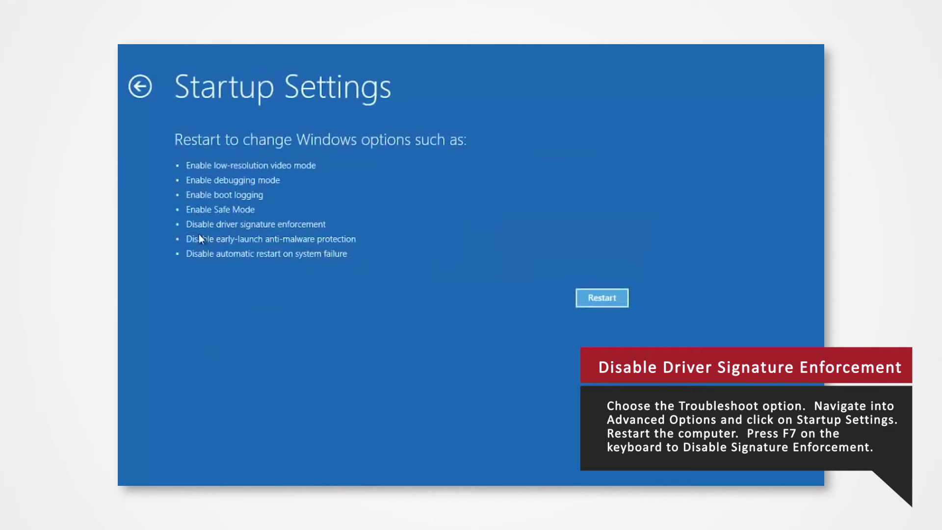
{"action": "left_click", "coordinate": [595, 298]}
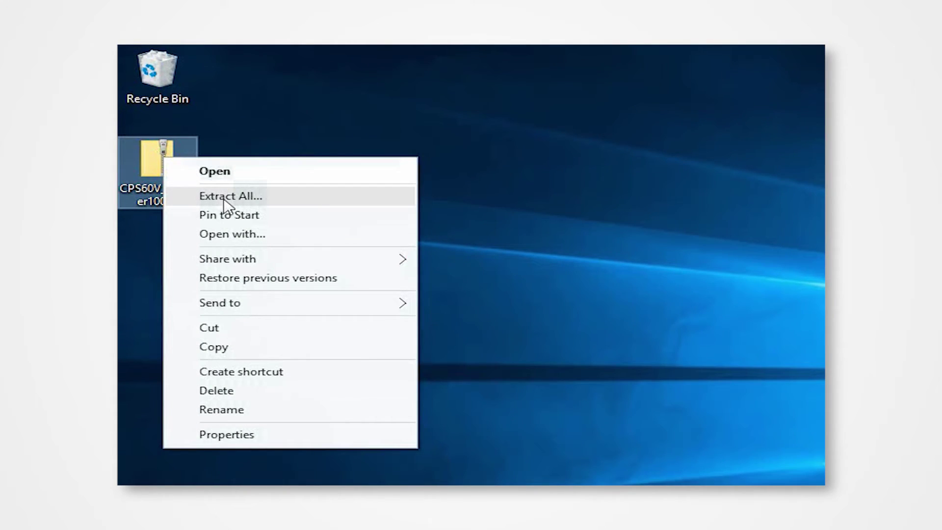
Extract CPS60V_x64_Ver100_S.zip onto the Desktop and drag both icons to the centre.
{"action": "left_click", "coordinate": [227, 196]}
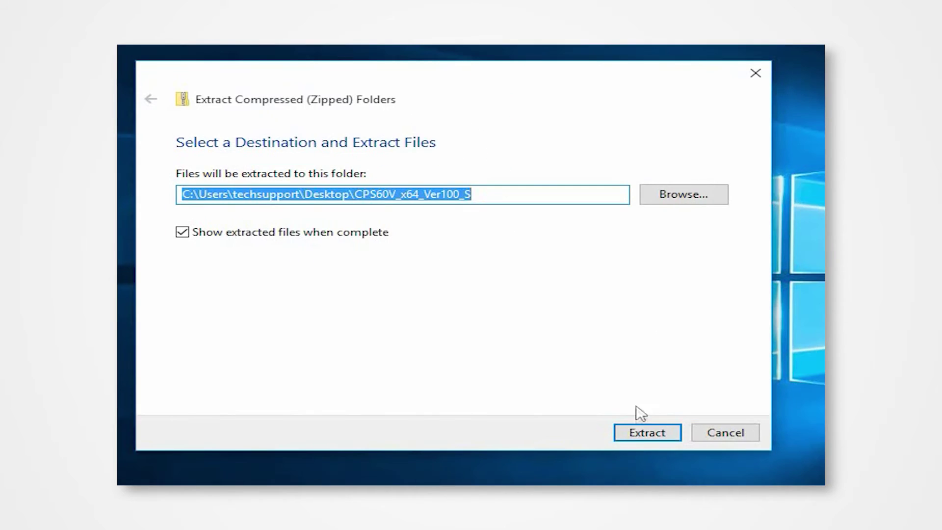
{"action": "left_click", "coordinate": [638, 439]}
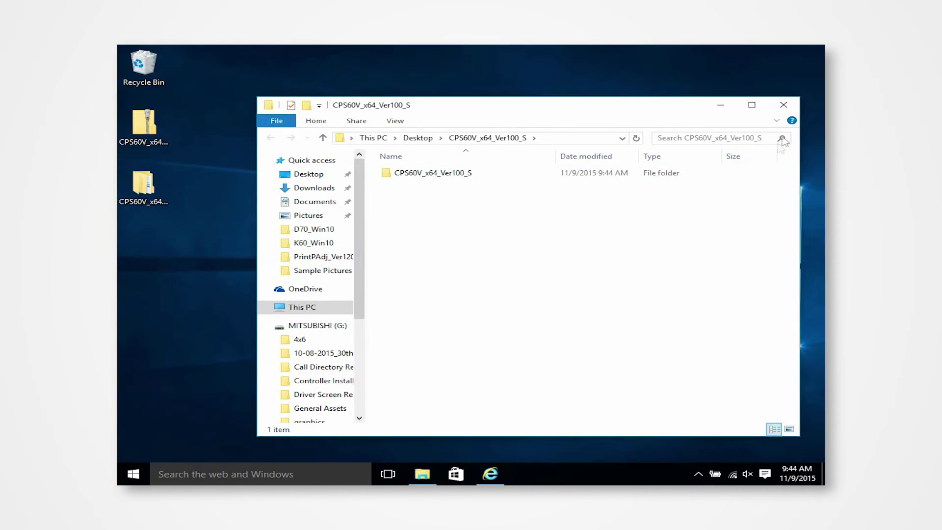
{"action": "left_click", "coordinate": [784, 104]}
{"action": "mouse_move", "coordinate": [328, 205]}
{"action": "left_mouse_down"}
{"action": "mouse_move", "coordinate": [122, 111]}
{"action": "mouse_move", "coordinate": [413, 247]}
{"action": "left_mouse_up"}
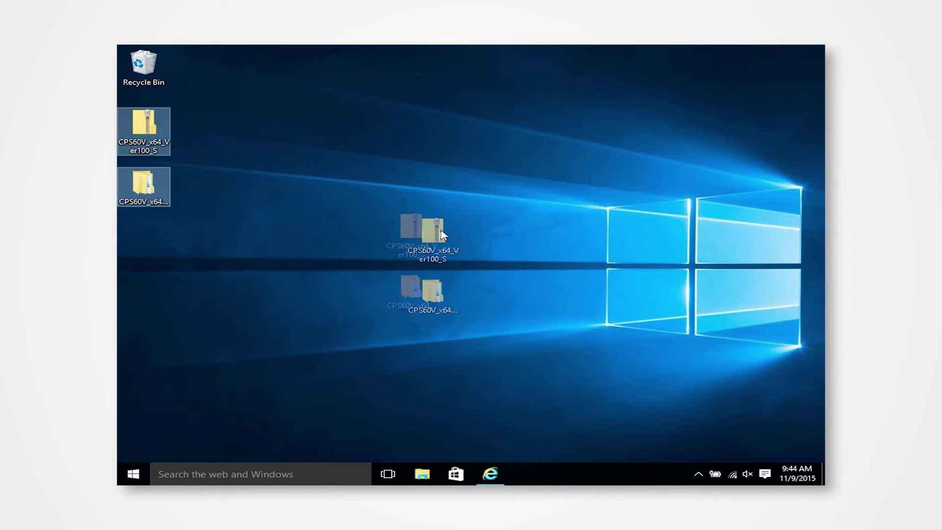
Deselect the icons and launch Control Panel from the Win+R Run prompt.
{"action": "left_click", "coordinate": [495, 210]}
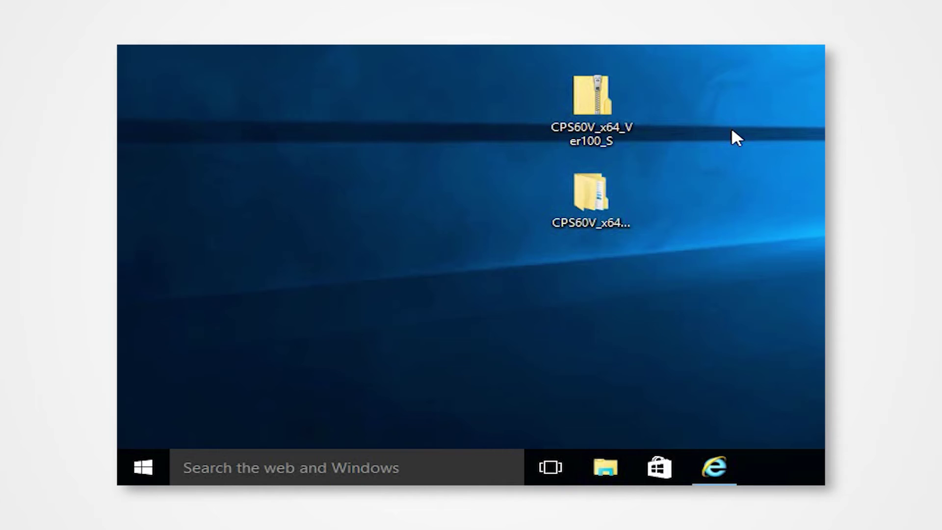
{"action": "key", "text": "super+r"}
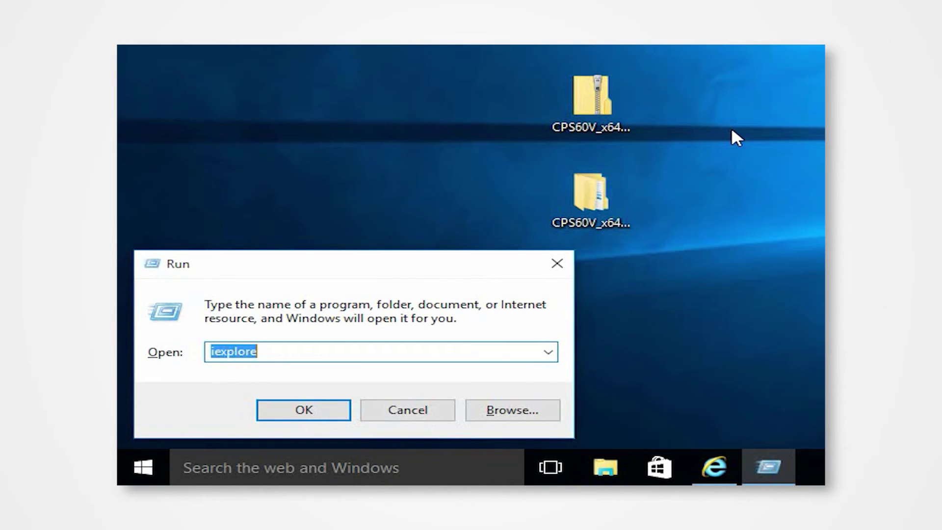
{"action": "type", "text": "con"}
{"action": "type", "text": "trol panel"}
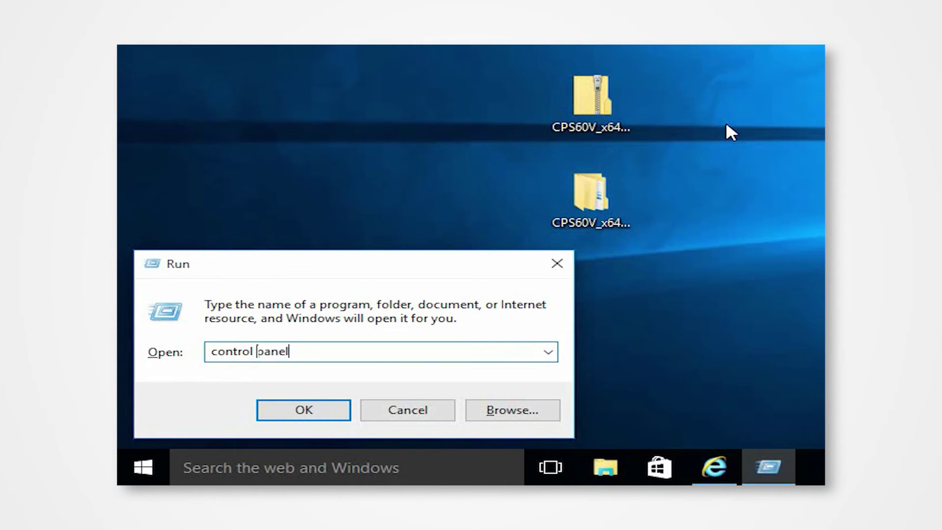
{"action": "key", "text": "Return"}
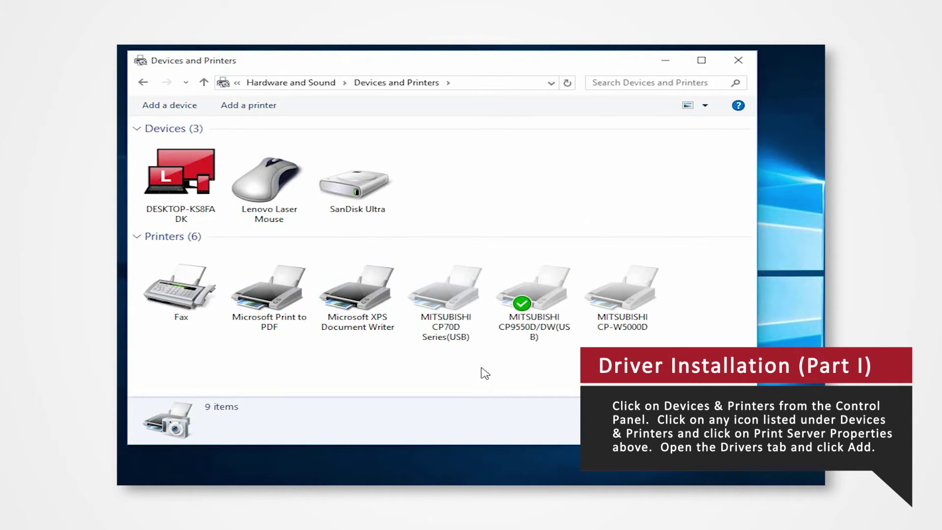
Open Print Server Properties via a selected printer and move the dialog to the left.
{"action": "left_click", "coordinate": [364, 298]}
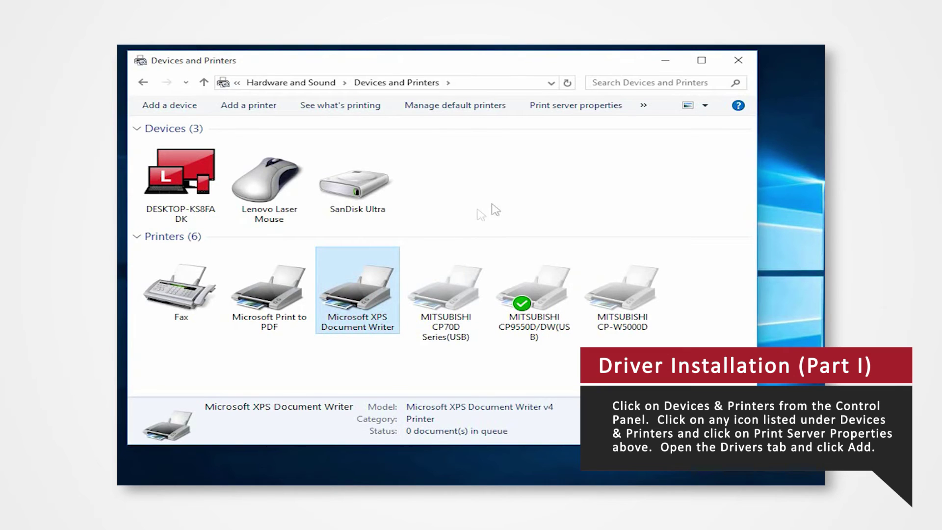
{"action": "left_click", "coordinate": [549, 151]}
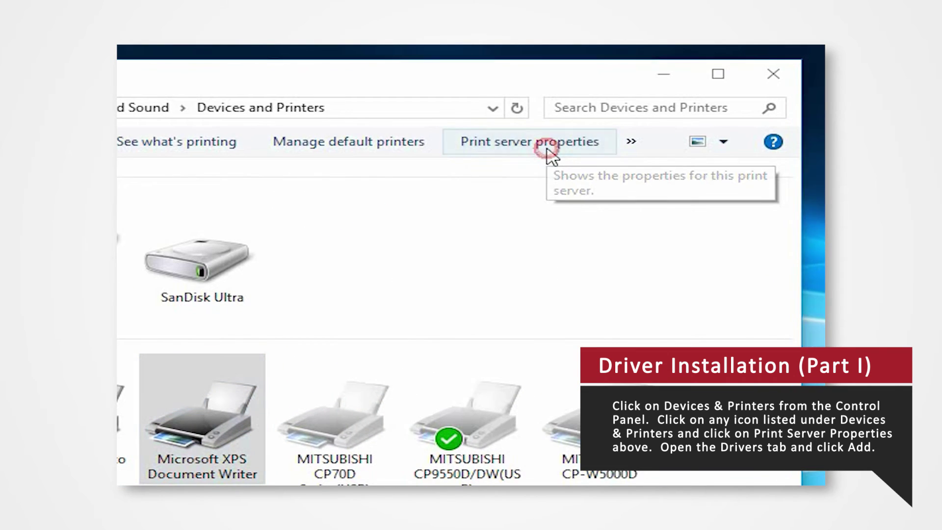
{"action": "left_click_drag", "start_coordinate": [537, 179], "coordinate": [177, 82]}
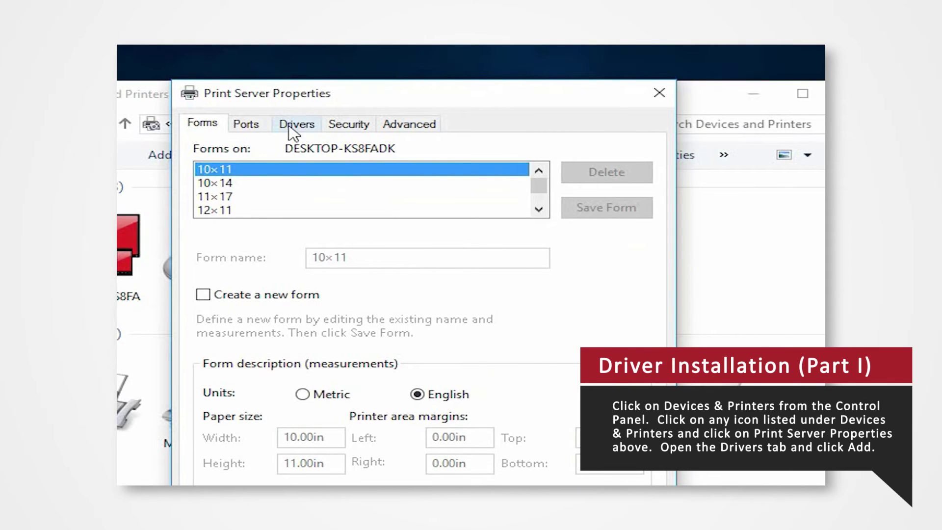
Start the Add Printer Driver Wizard from the Drivers tab, keeping x64 ticked.
{"action": "left_click", "coordinate": [292, 127]}
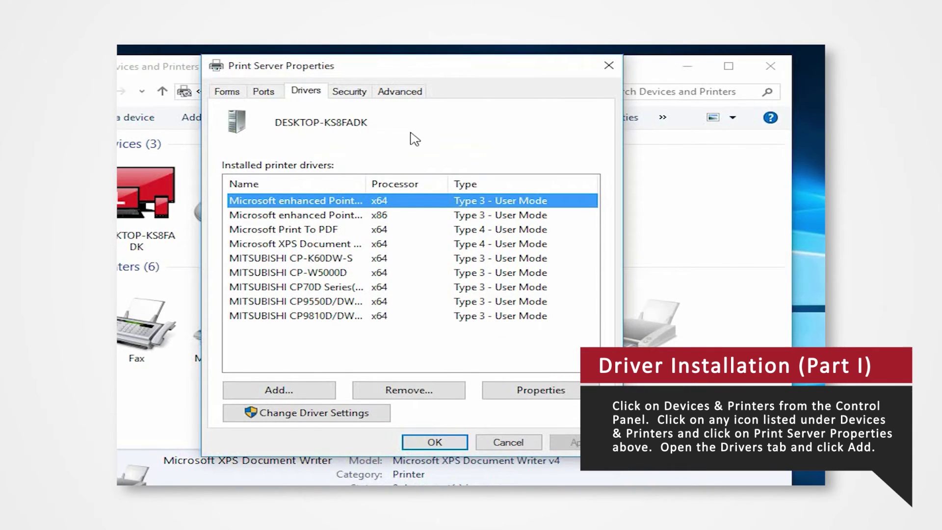
{"action": "left_click", "coordinate": [299, 391]}
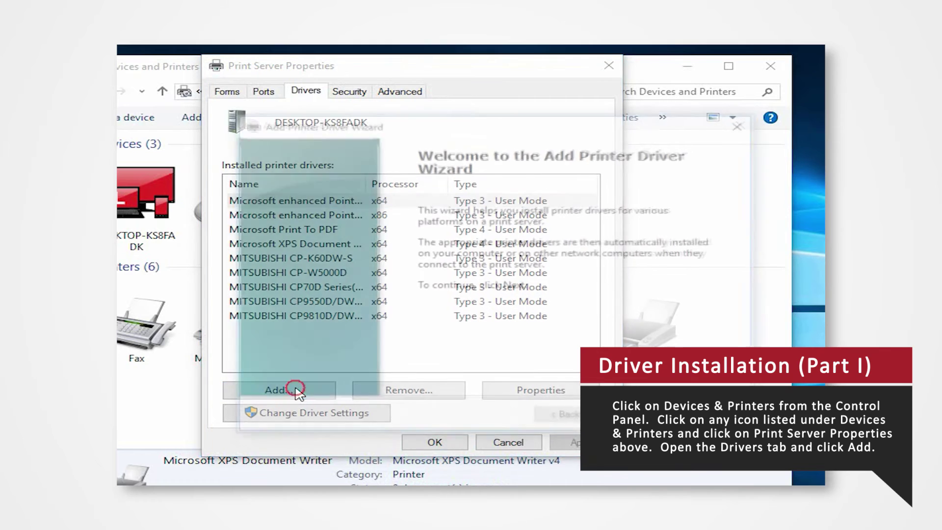
{"action": "left_click", "coordinate": [561, 394]}
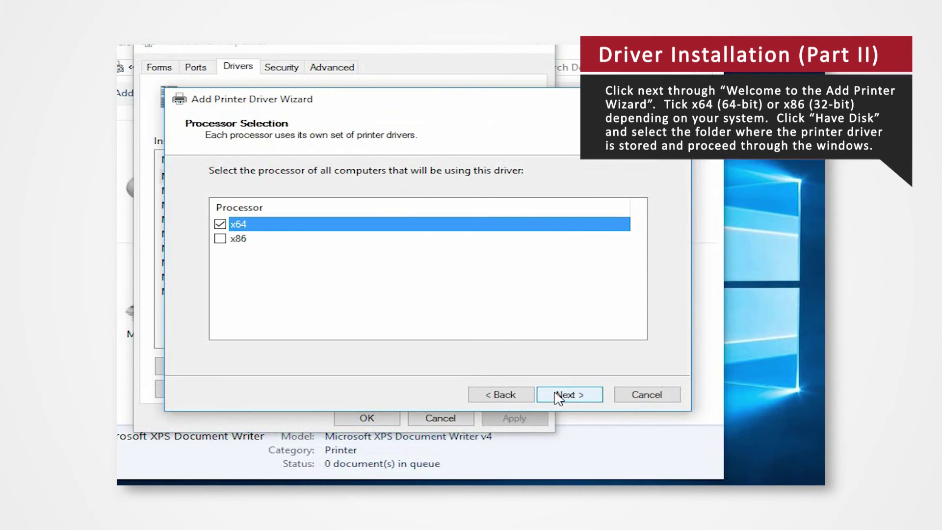
{"action": "left_click", "coordinate": [327, 241]}
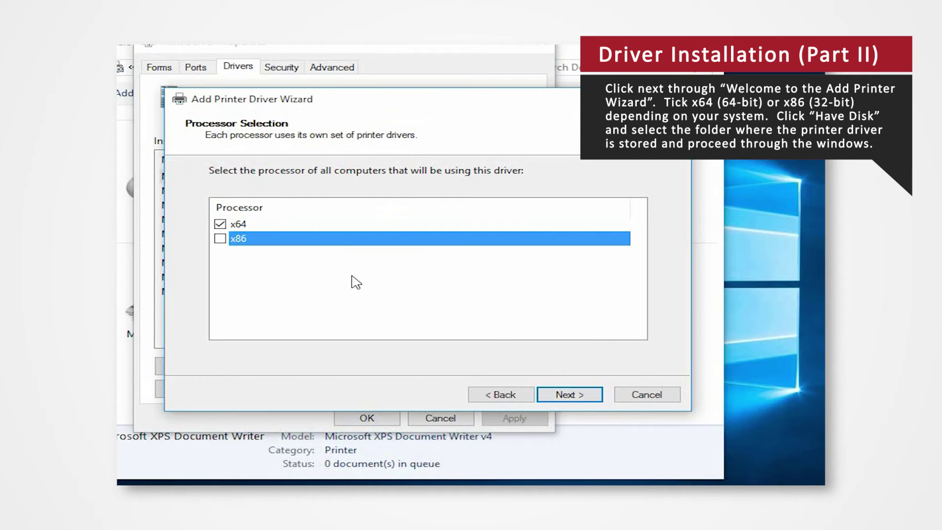
{"action": "left_click", "coordinate": [305, 224]}
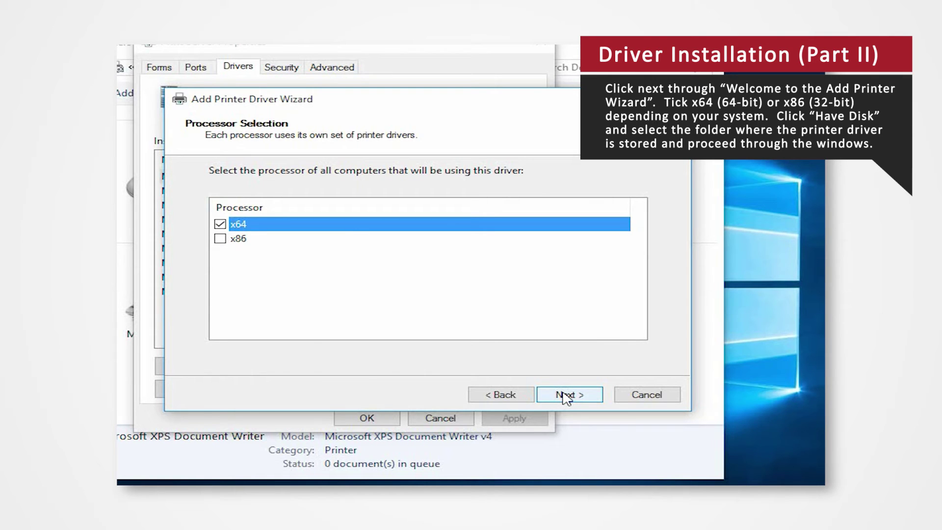
{"action": "left_click", "coordinate": [565, 398]}
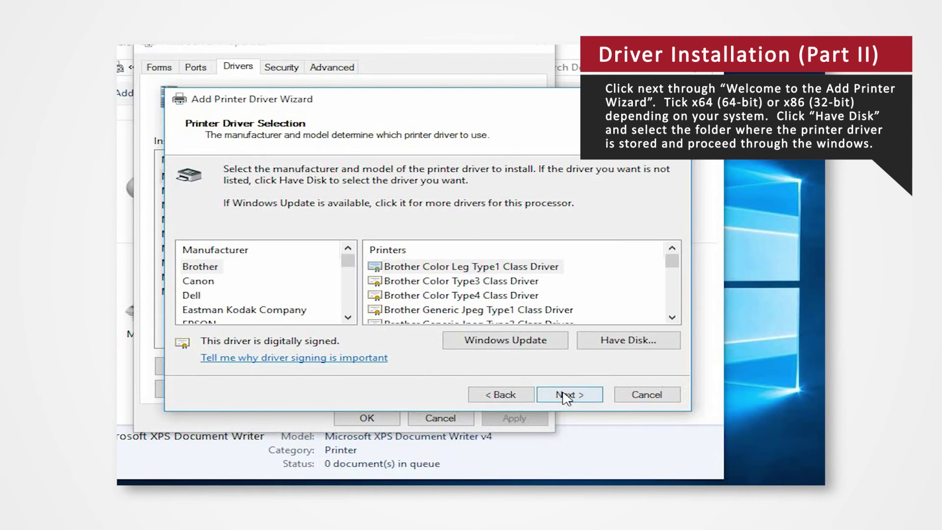
Load MITSUBISHI CP-K60DW-S from CPS60N0 in Desktop\CPS60V_x64_Ver100_S\CPS60V_x64_Ver100_S.
{"action": "left_click", "coordinate": [616, 347]}
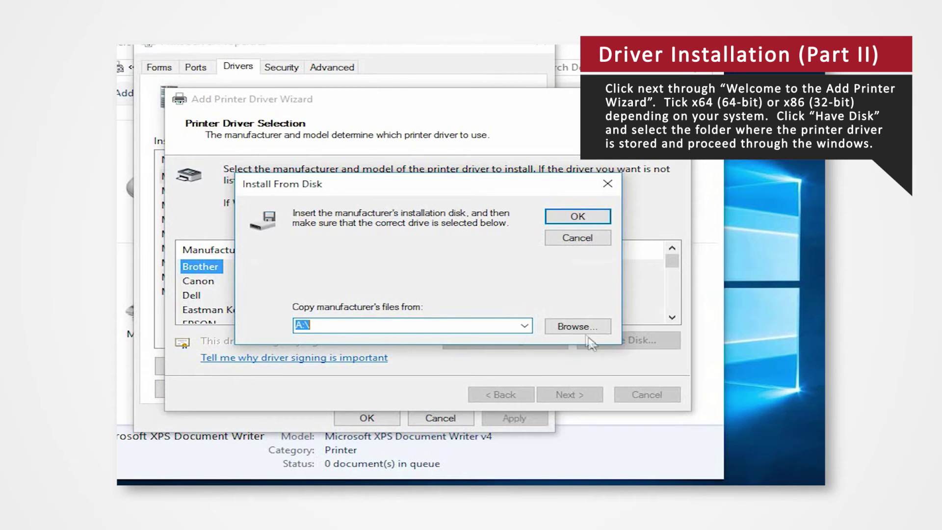
{"action": "left_click", "coordinate": [581, 329]}
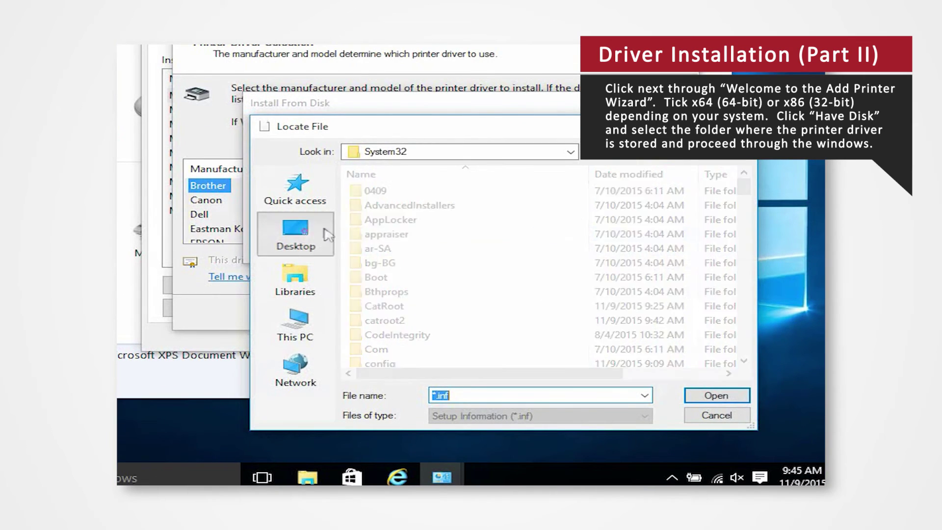
{"action": "left_click", "coordinate": [296, 232]}
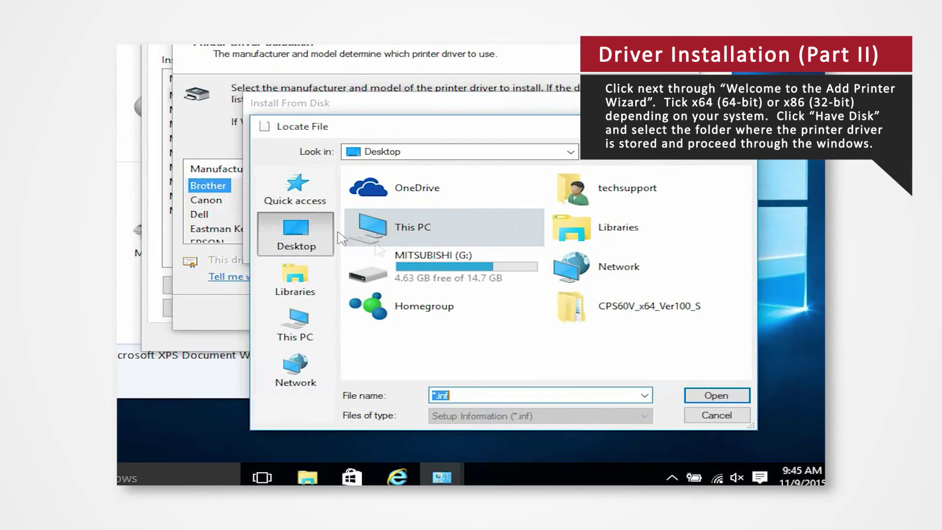
{"action": "double_click", "coordinate": [584, 304]}
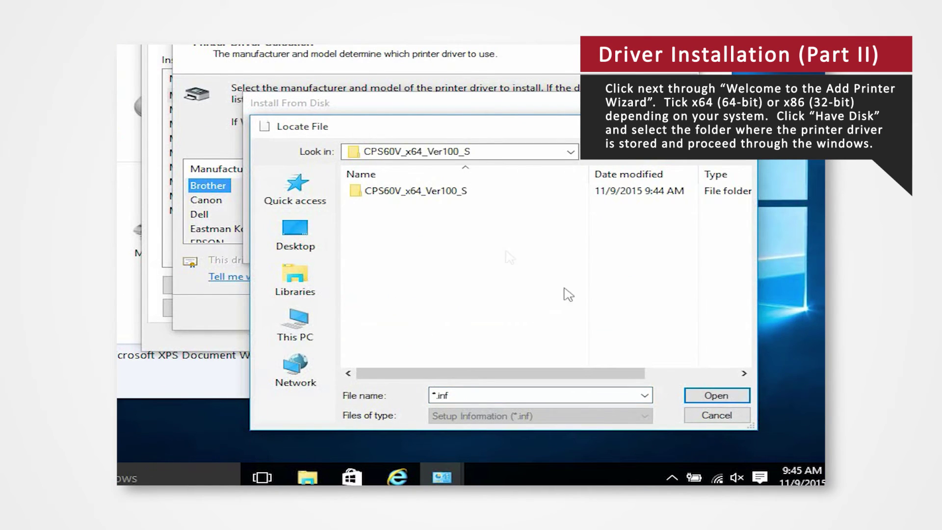
{"action": "double_click", "coordinate": [425, 205]}
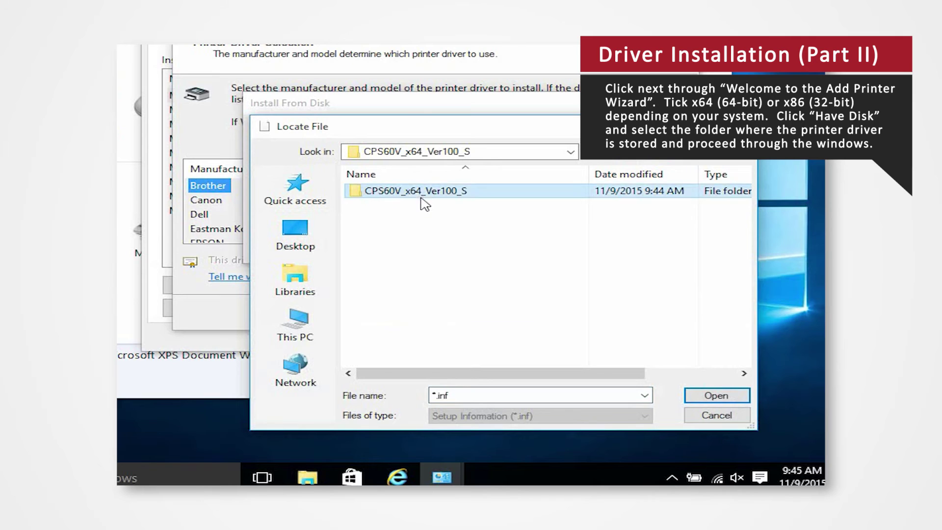
{"action": "left_click", "coordinate": [403, 193]}
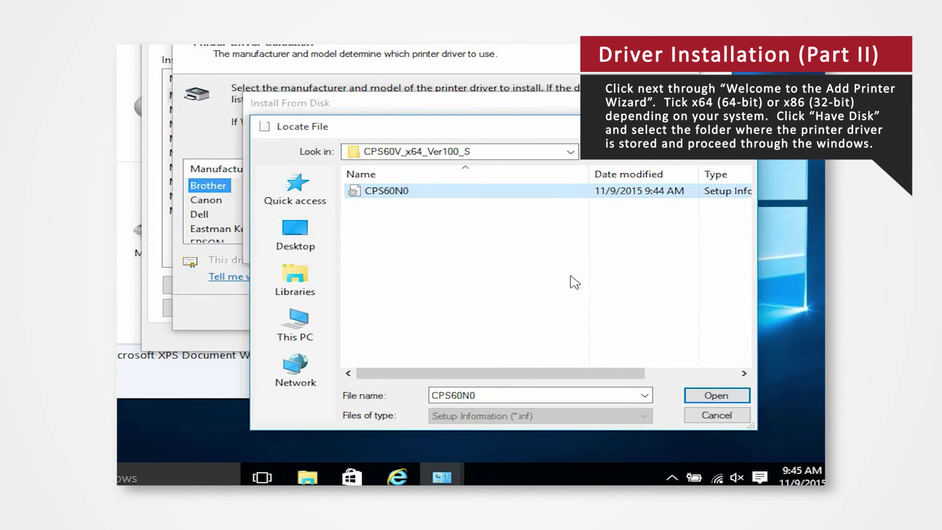
{"action": "left_click", "coordinate": [692, 395]}
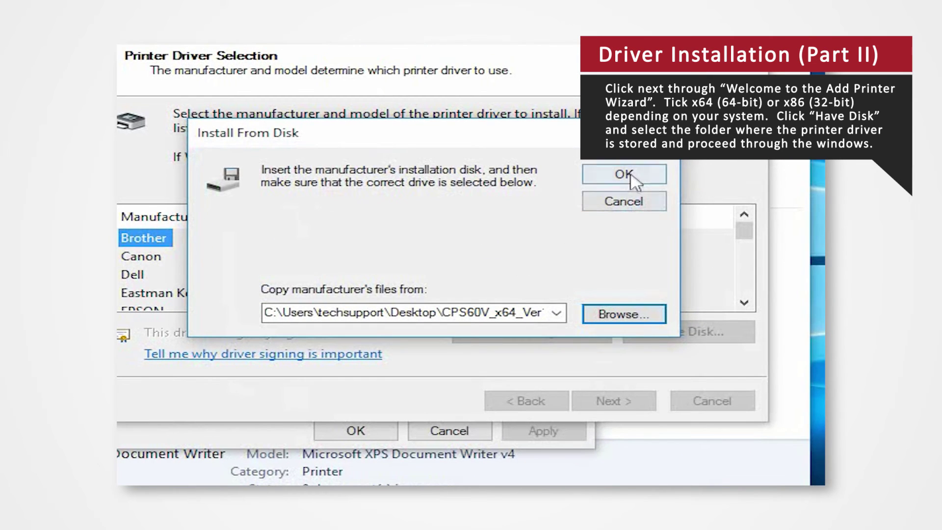
{"action": "left_click", "coordinate": [633, 177]}
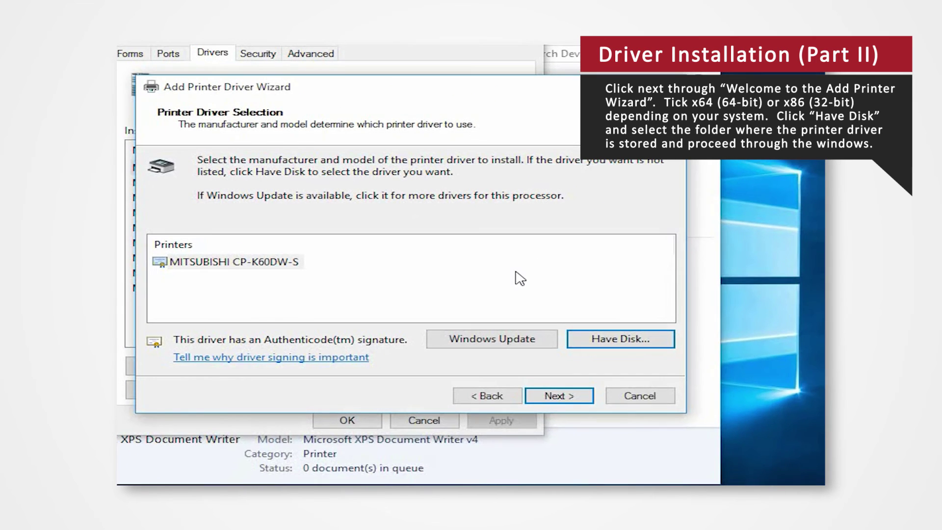
Complete the Add Printer Driver Wizard and select the new MITSUBISHI CP-K60DW-S driver in the list.
{"action": "left_click", "coordinate": [573, 398]}
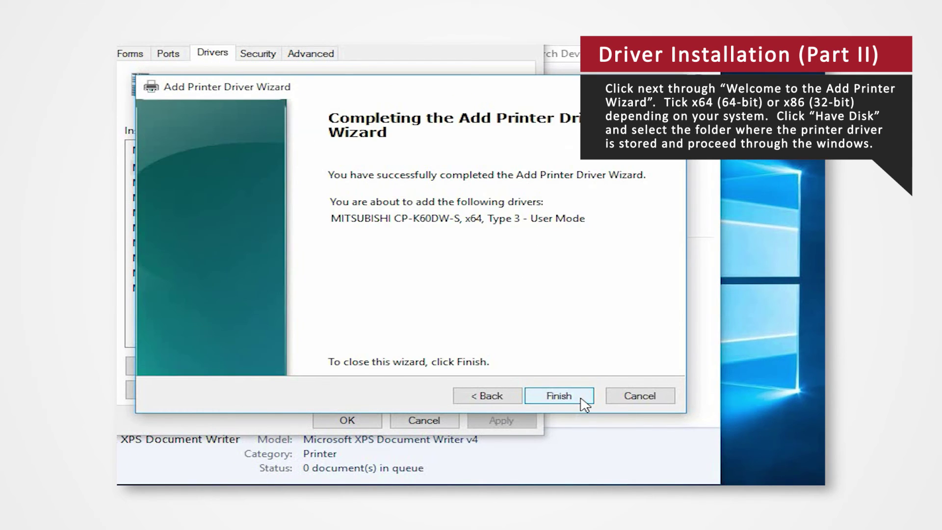
{"action": "left_click", "coordinate": [611, 376]}
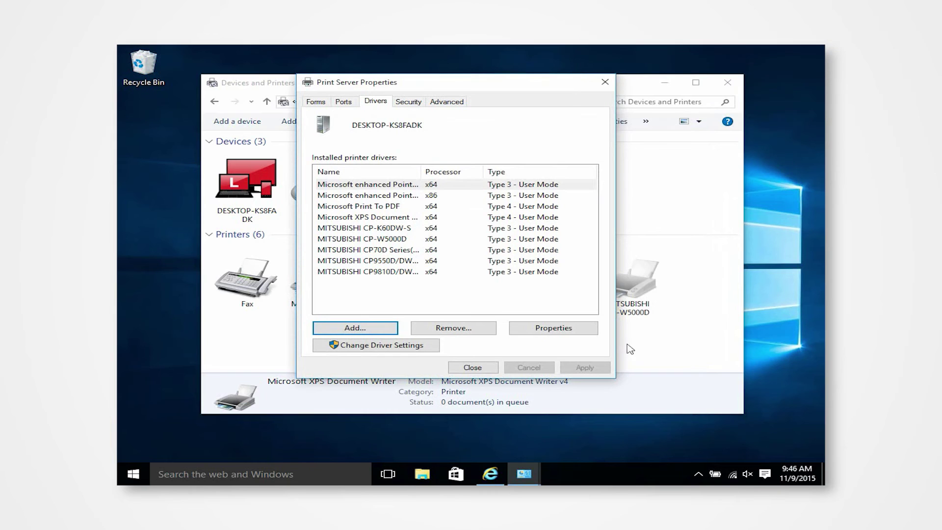
{"action": "left_click", "coordinate": [386, 229]}
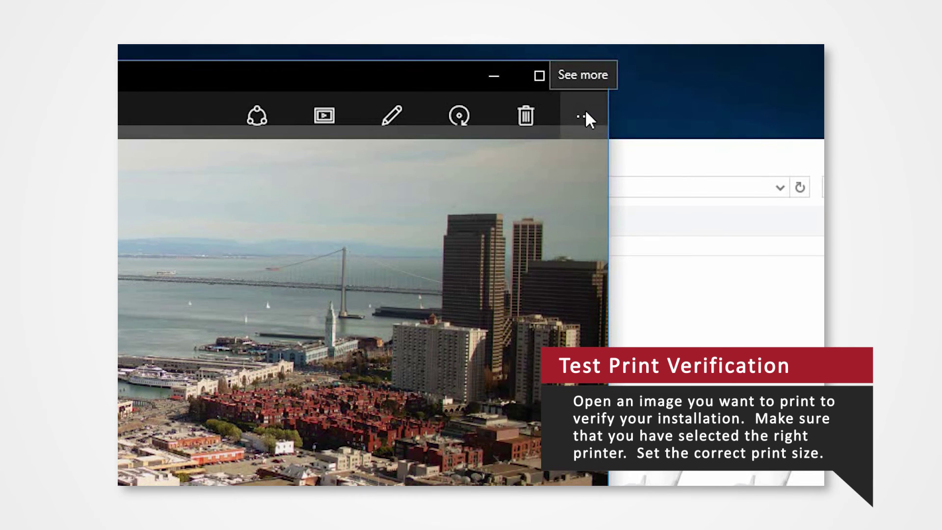
Print the photo to MITSUBISHI CP-K60DW-S (Copy 1) in Landscape orientation.
{"action": "left_click", "coordinate": [524, 90]}
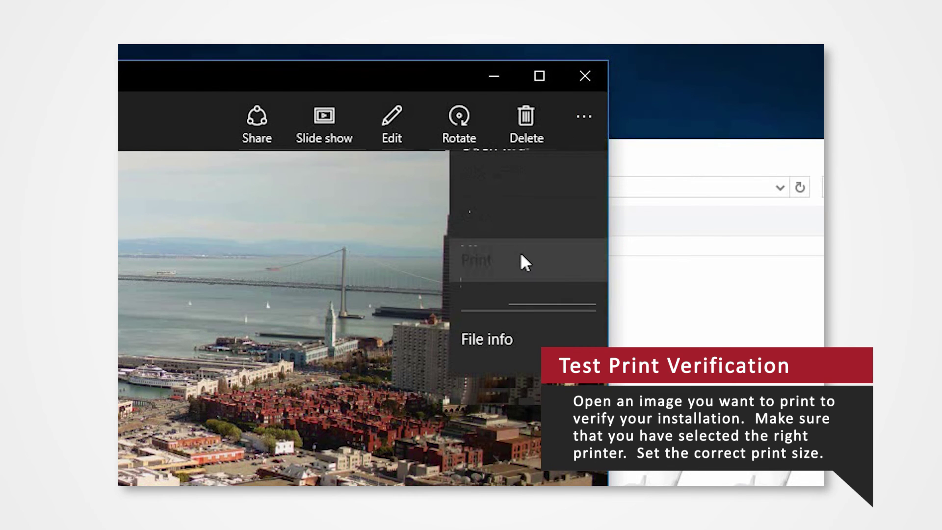
{"action": "left_click", "coordinate": [520, 256]}
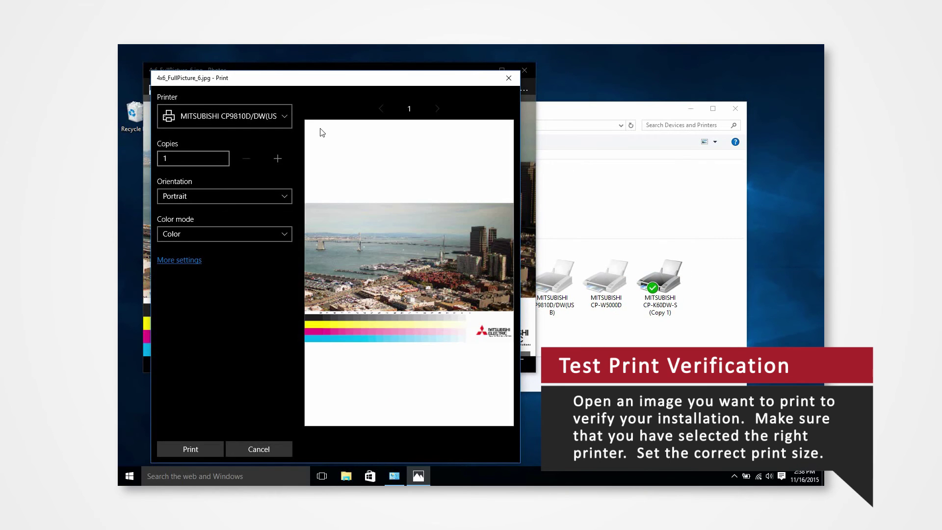
{"action": "left_click", "coordinate": [286, 116]}
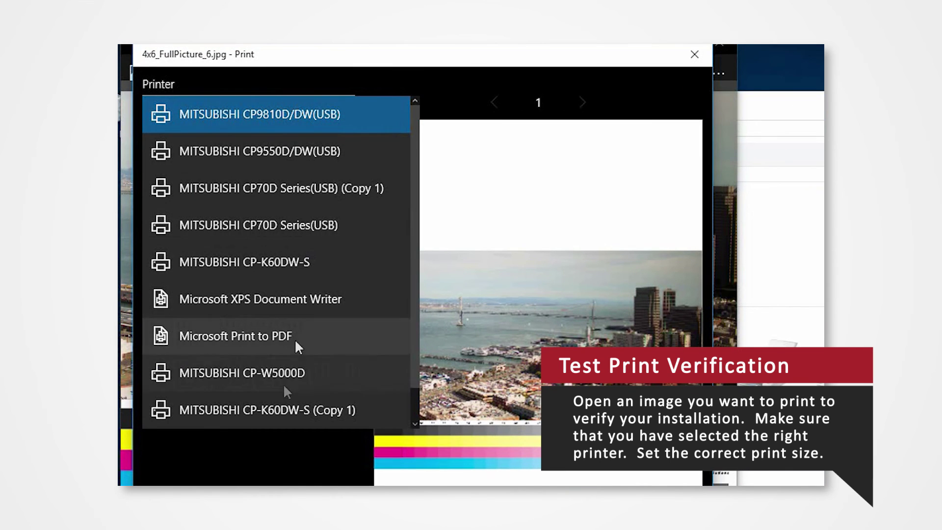
{"action": "left_click", "coordinate": [280, 407]}
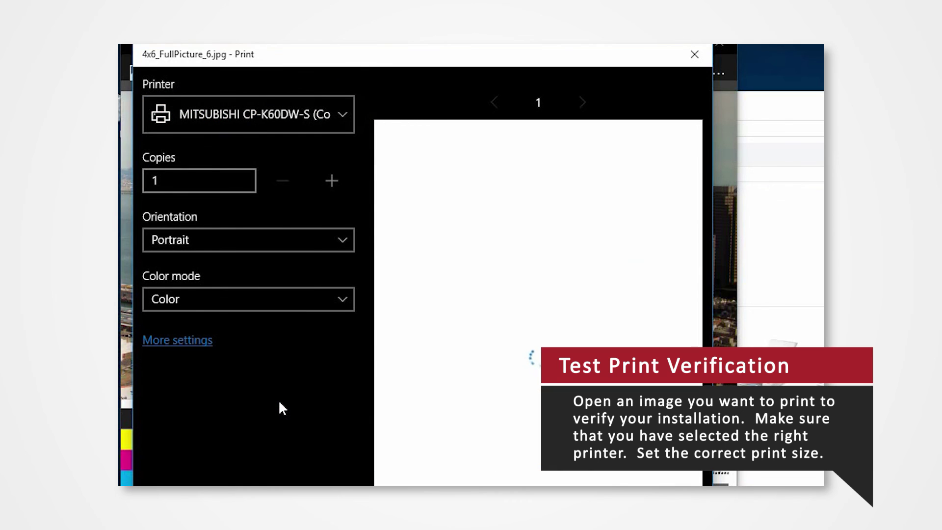
{"action": "left_click", "coordinate": [295, 235]}
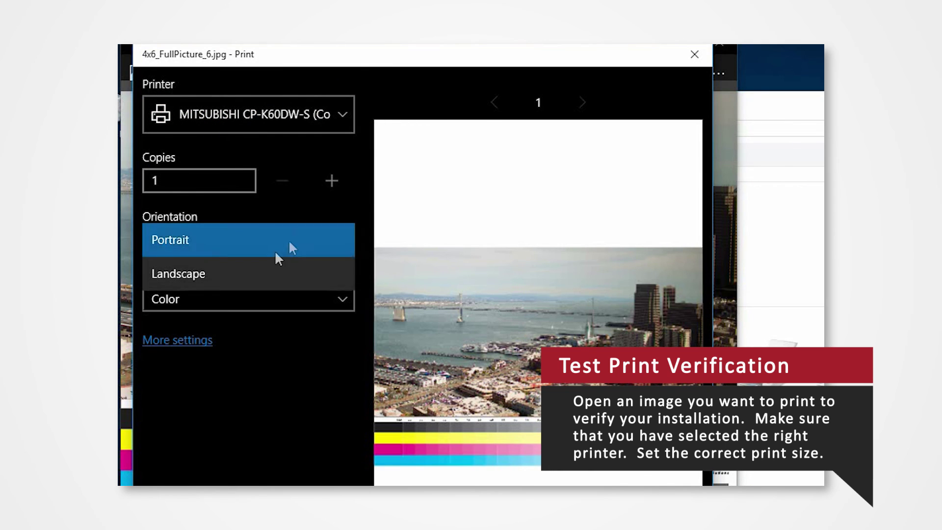
{"action": "left_click", "coordinate": [251, 275]}
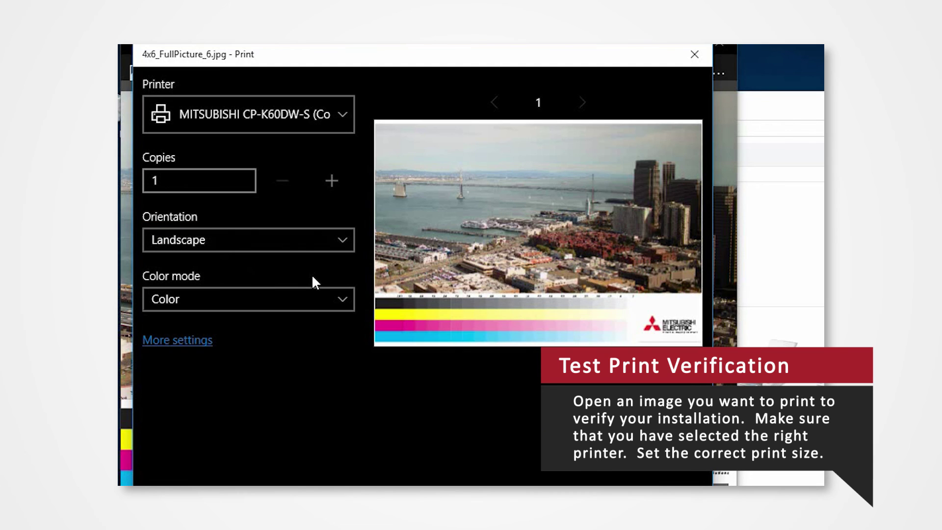
{"action": "left_click", "coordinate": [206, 340]}
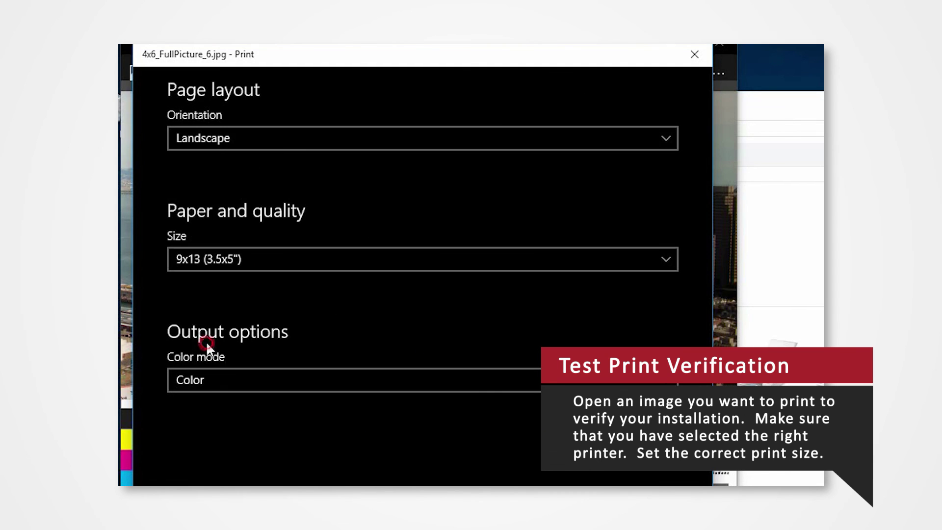
Choose 10x15 (4x6") as the paper size in More settings and confirm.
{"action": "left_click", "coordinate": [373, 258]}
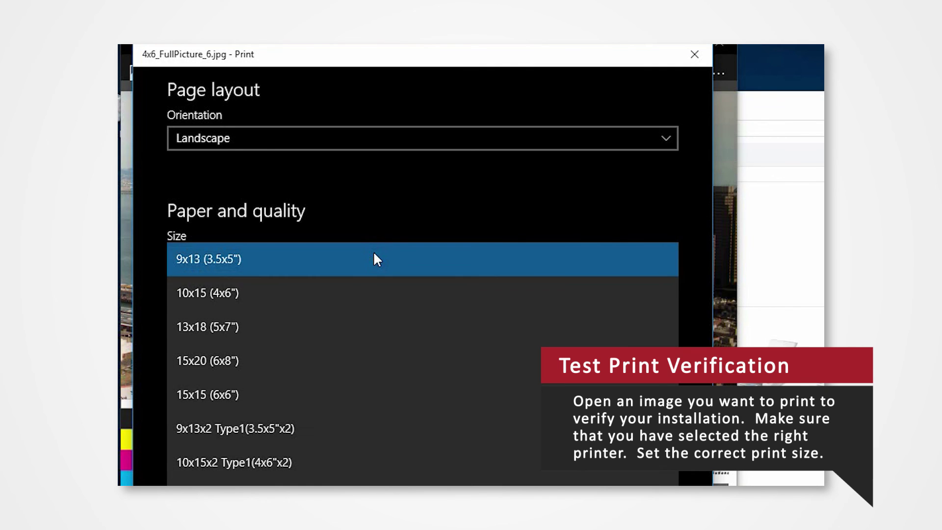
{"action": "left_click", "coordinate": [346, 287]}
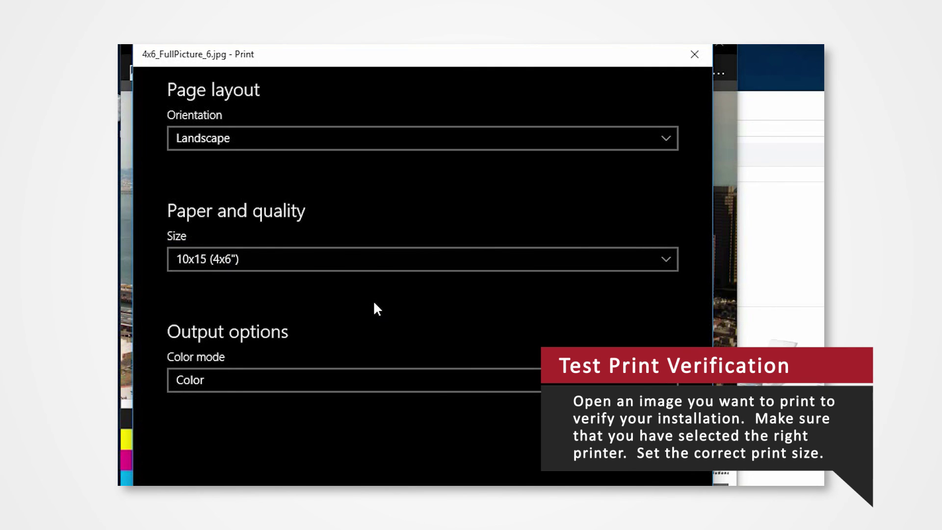
{"action": "left_click", "coordinate": [456, 449]}
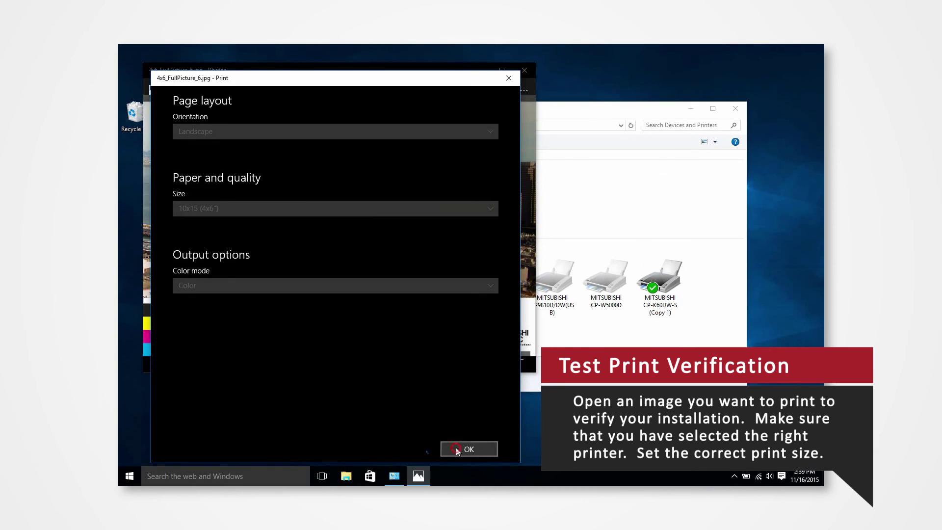